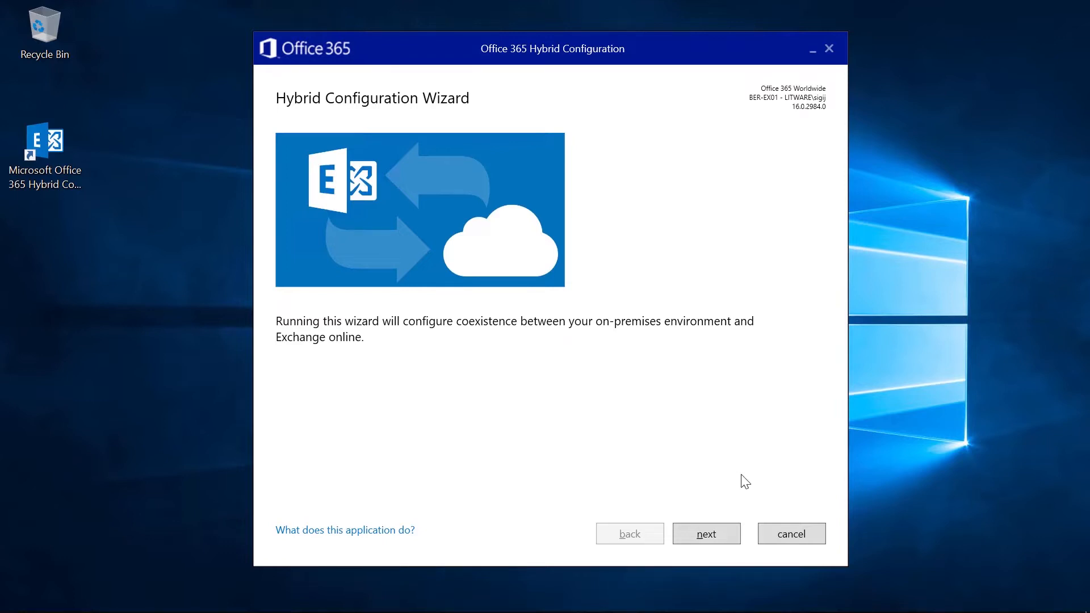
Keep the detected optimal Exchange server and Office 365 Worldwide, and sign in to Exchange Online with the tenant administrator's e-mail and password
{"action": "left_click", "coordinate": [707, 534]}
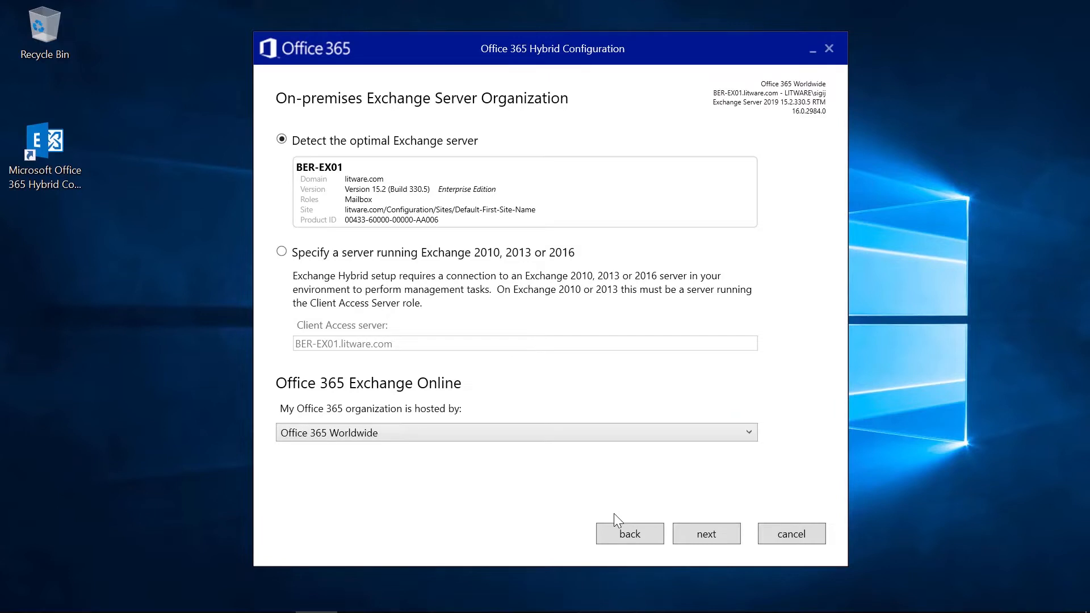
{"action": "left_click", "coordinate": [703, 537]}
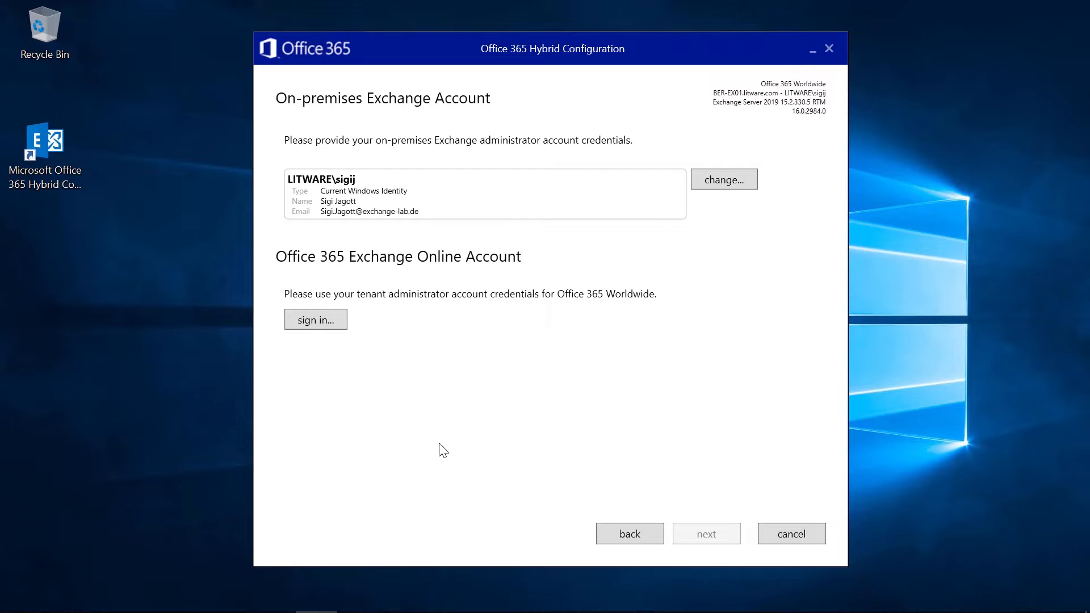
{"action": "left_click", "coordinate": [317, 321]}
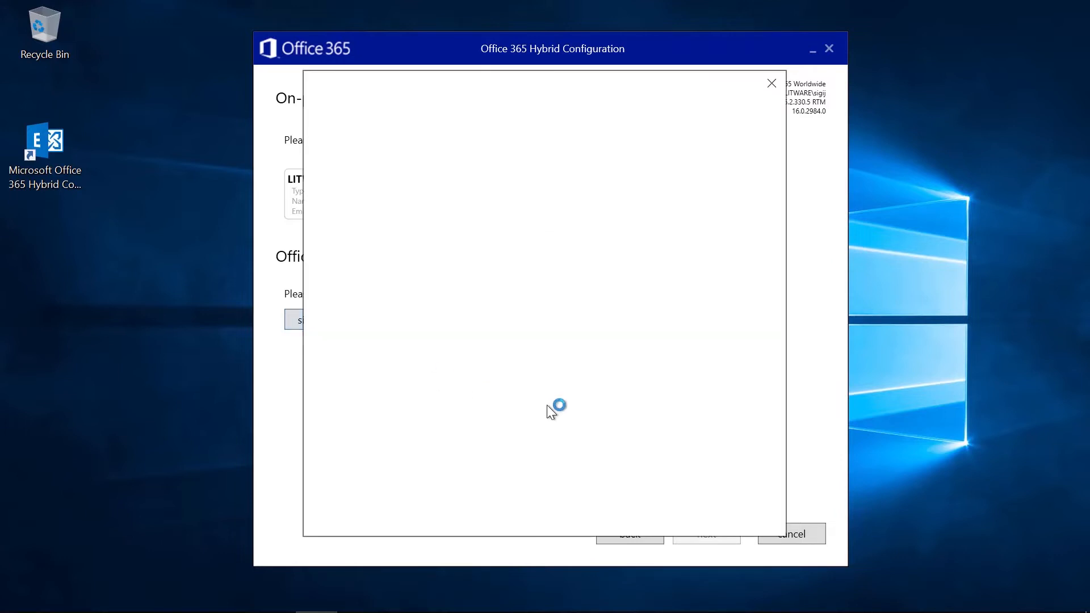
{"action": "key", "text": "ctrl+v"}
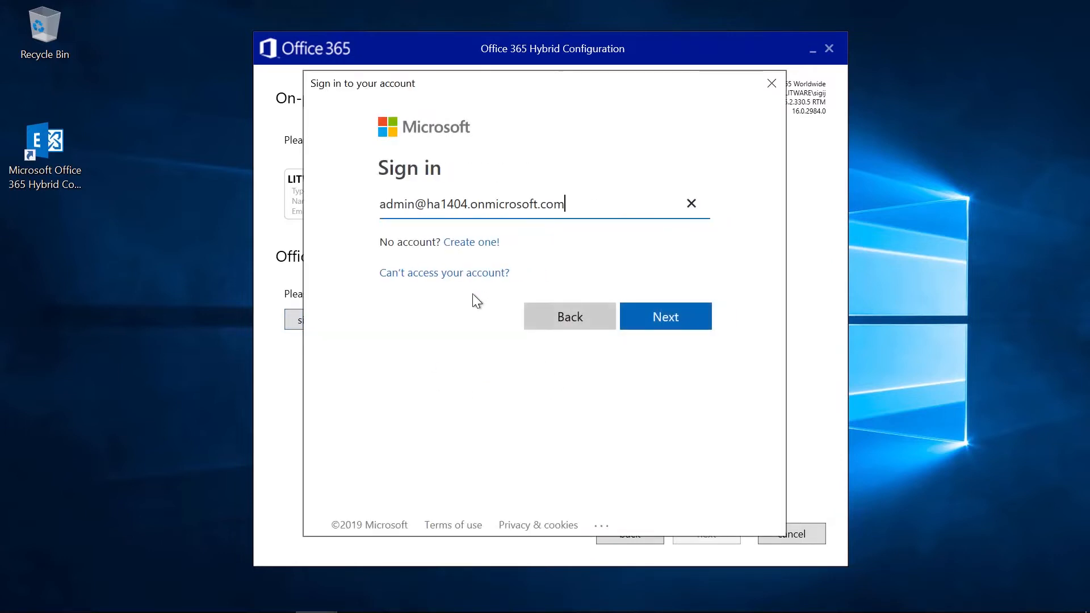
{"action": "left_click", "coordinate": [682, 322]}
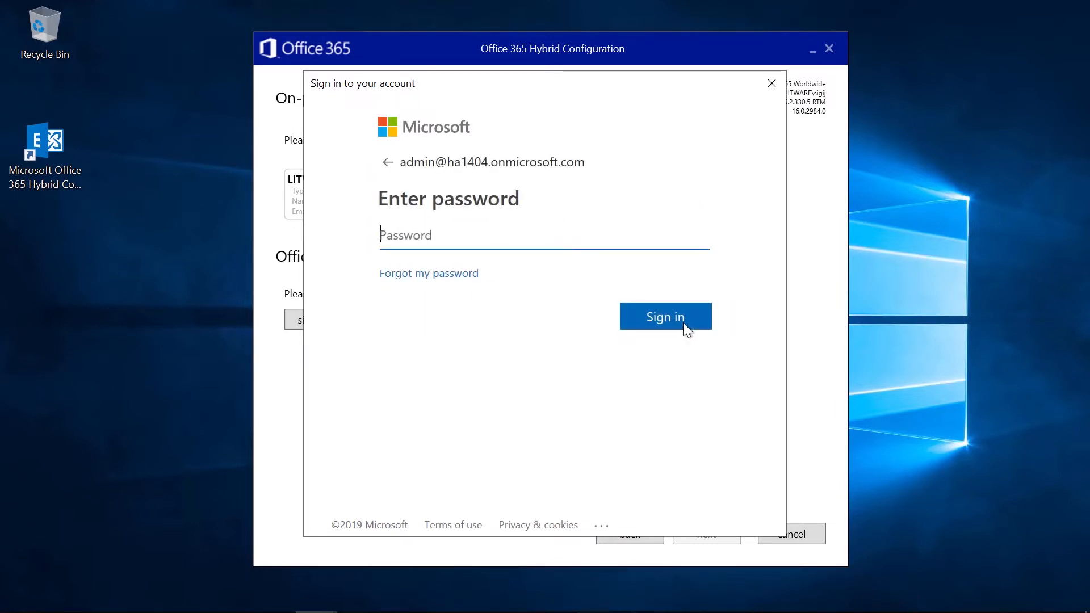
{"action": "type", "text": "•••••••••"}
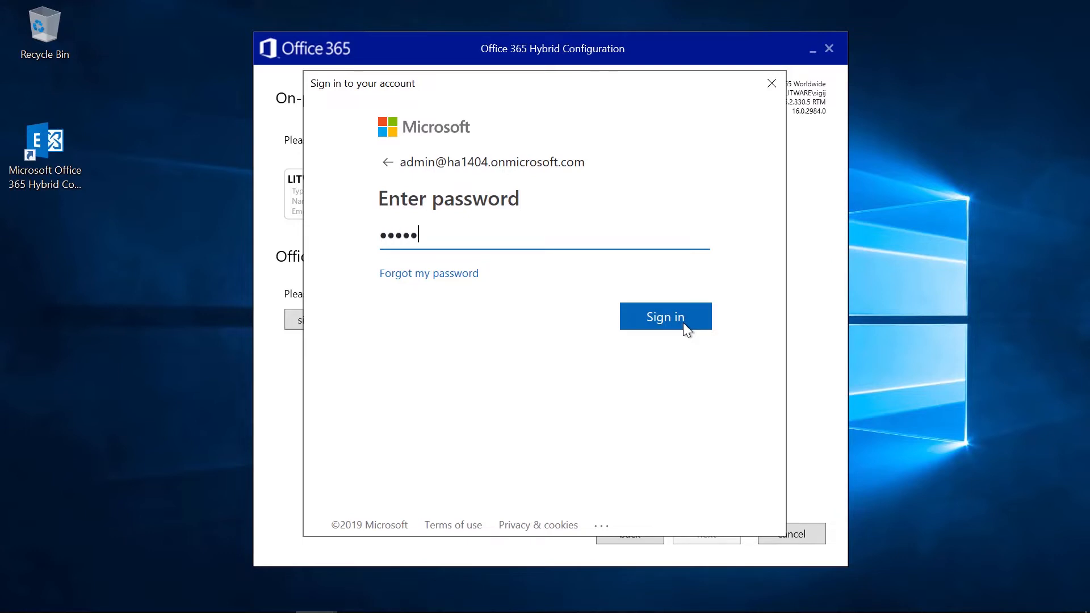
{"action": "left_click", "coordinate": [683, 322]}
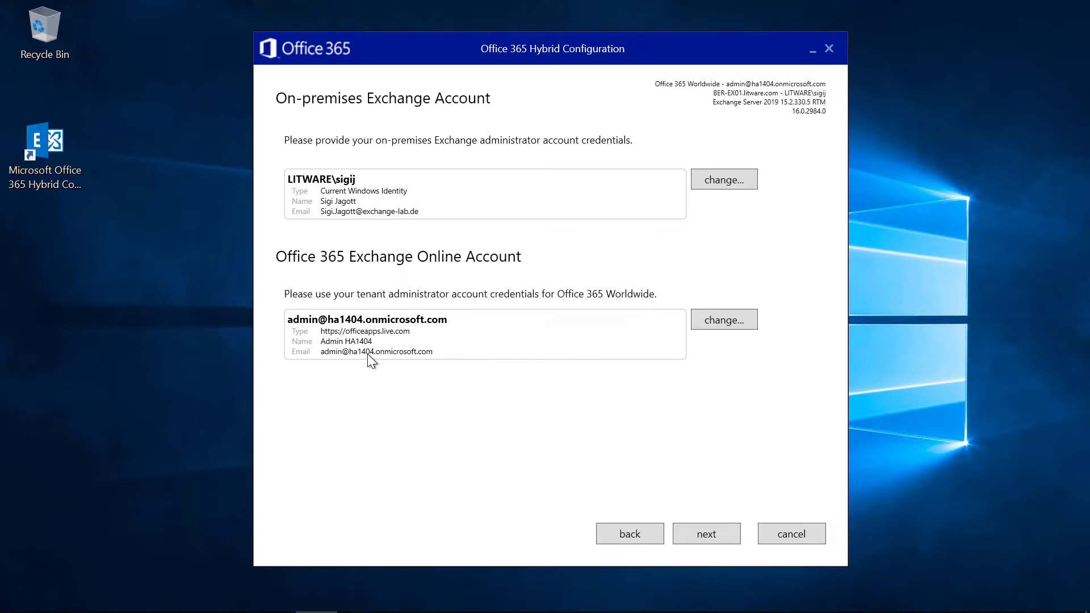
{"action": "left_click", "coordinate": [693, 534]}
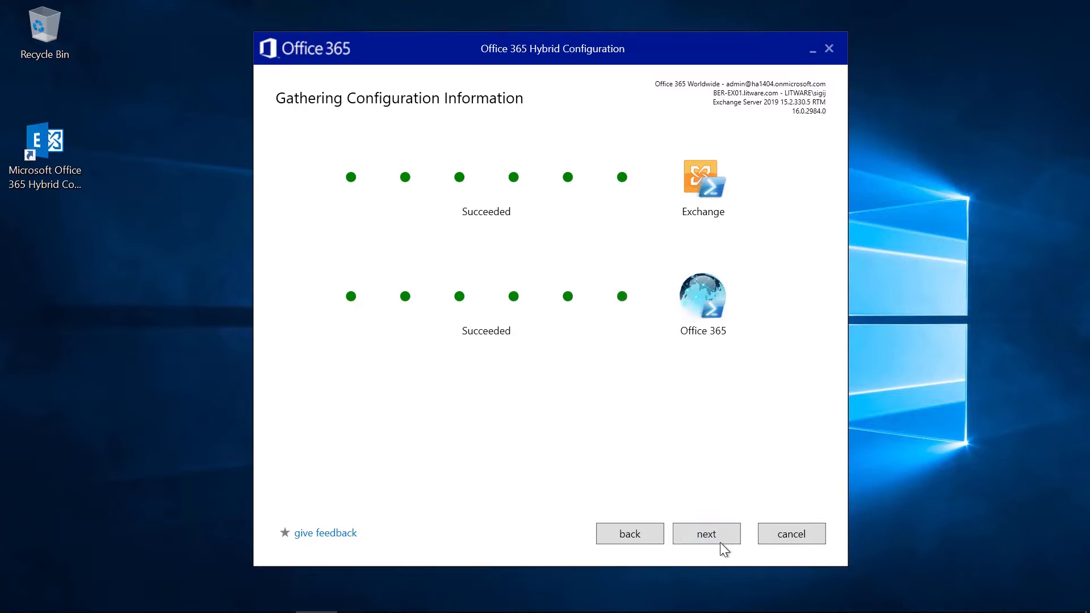
Keep Full Hybrid Configuration as the feature set and choose the Exchange Modern Hybrid Topology (Preview)
{"action": "left_click", "coordinate": [689, 536]}
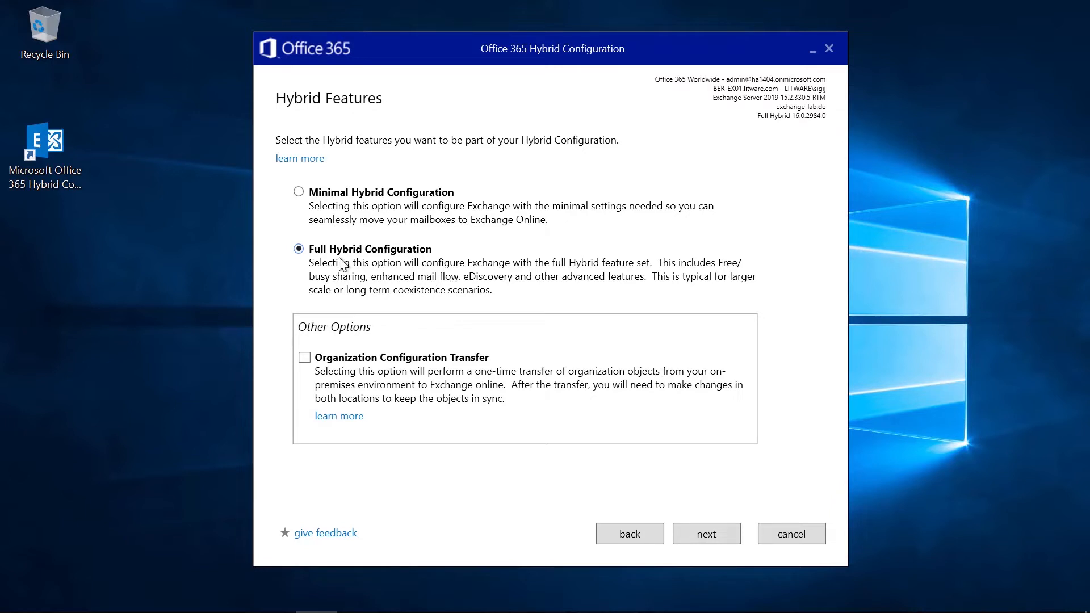
{"action": "left_click", "coordinate": [701, 529]}
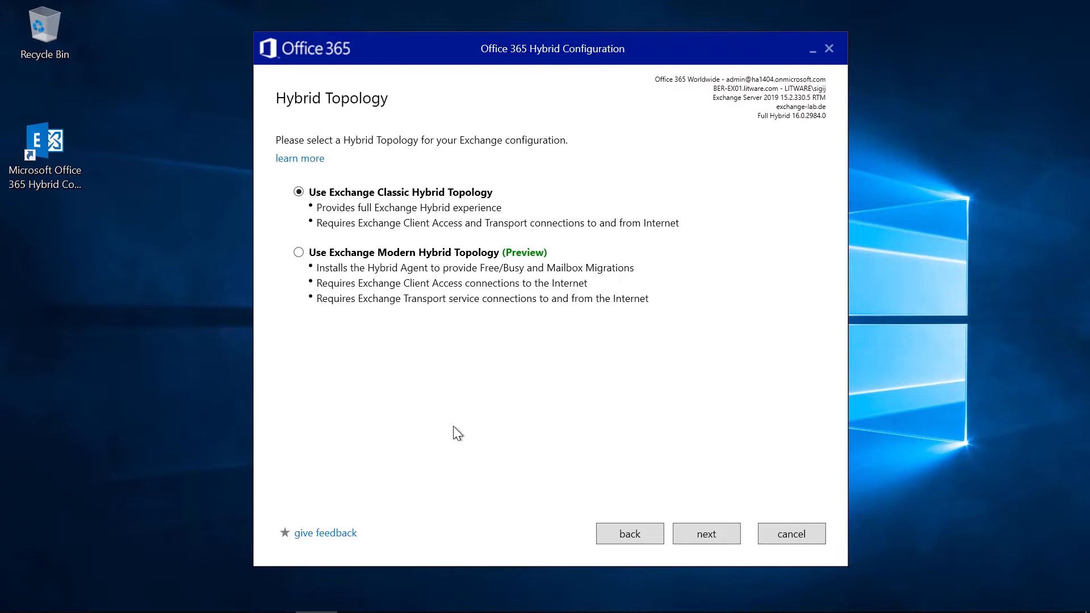
{"action": "left_click", "coordinate": [454, 253]}
{"action": "left_click", "coordinate": [699, 537]}
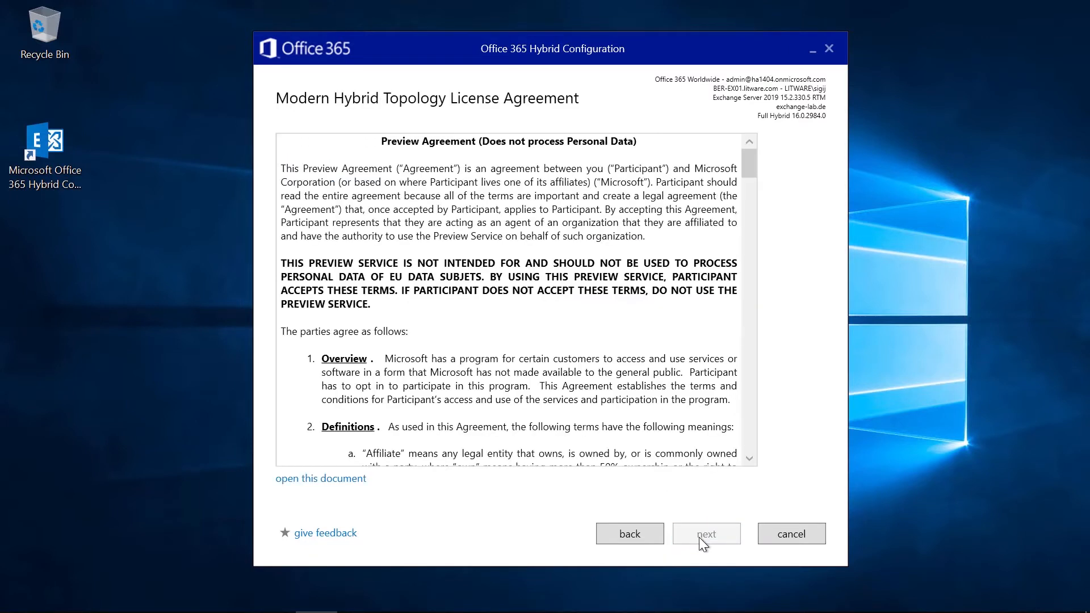
Go through the Modern Hybrid Topology License Agreement to its end, agree to the terms and continue
{"action": "left_click_drag", "start_coordinate": [744, 166], "coordinate": [765, 483]}
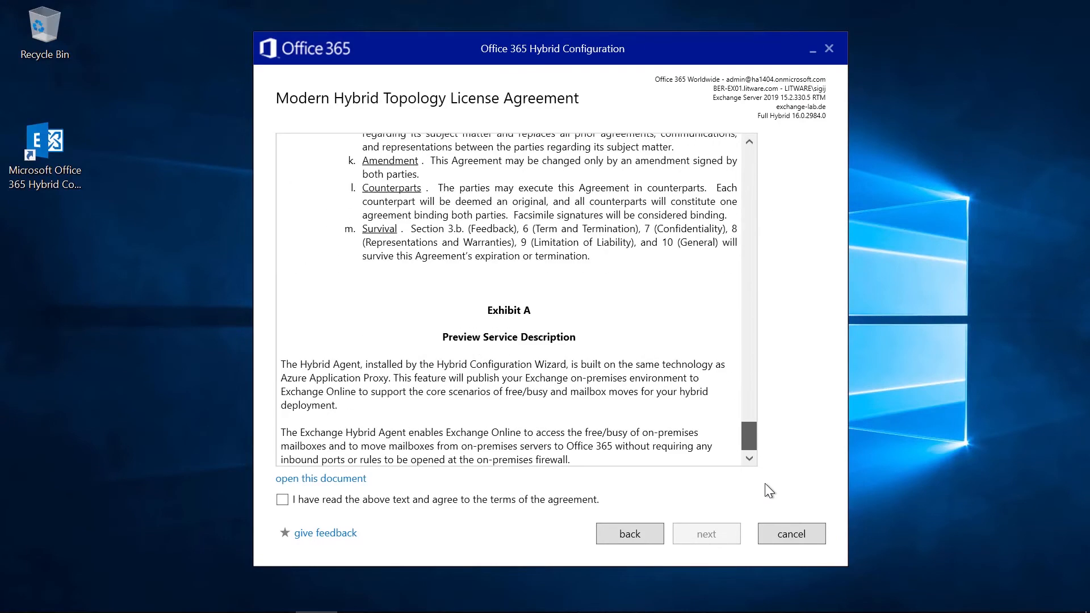
{"action": "left_click", "coordinate": [281, 501]}
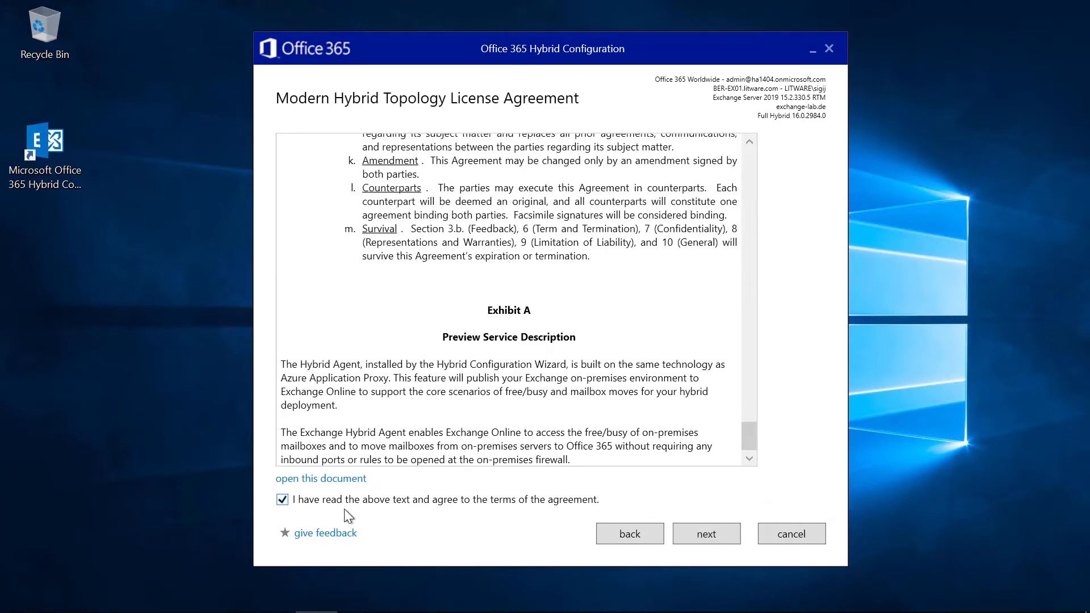
{"action": "left_click", "coordinate": [703, 529]}
{"action": "left_click", "coordinate": [706, 534]}
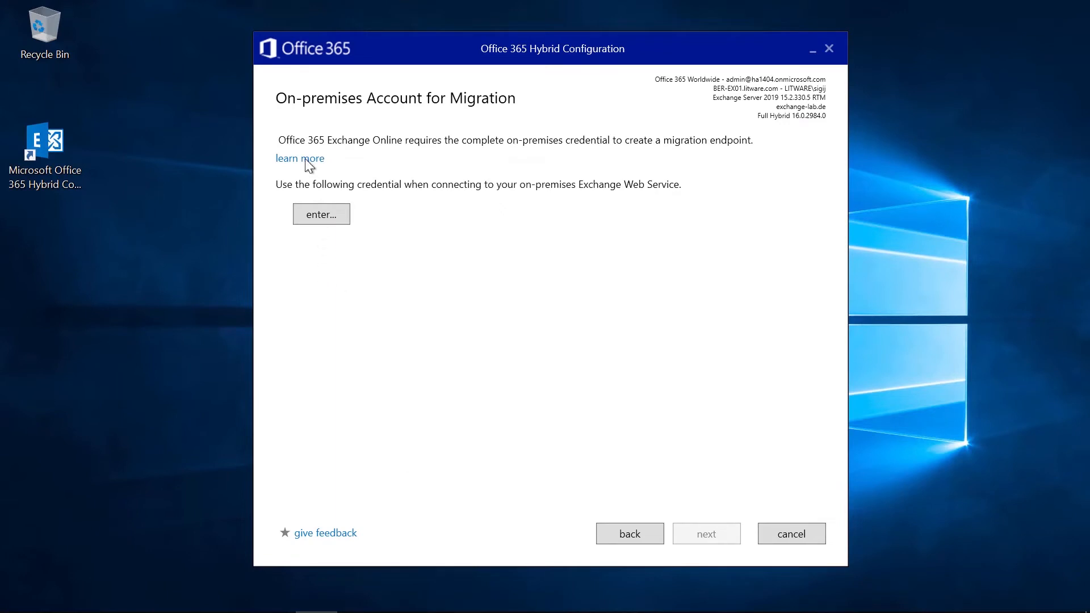
Provide the on-premises migration account's password for the Exchange Web Service connection and continue to the Hybrid Agent setup
{"action": "left_click", "coordinate": [319, 215]}
{"action": "left_click", "coordinate": [471, 316]}
{"action": "key", "text": "ctrl+v"}
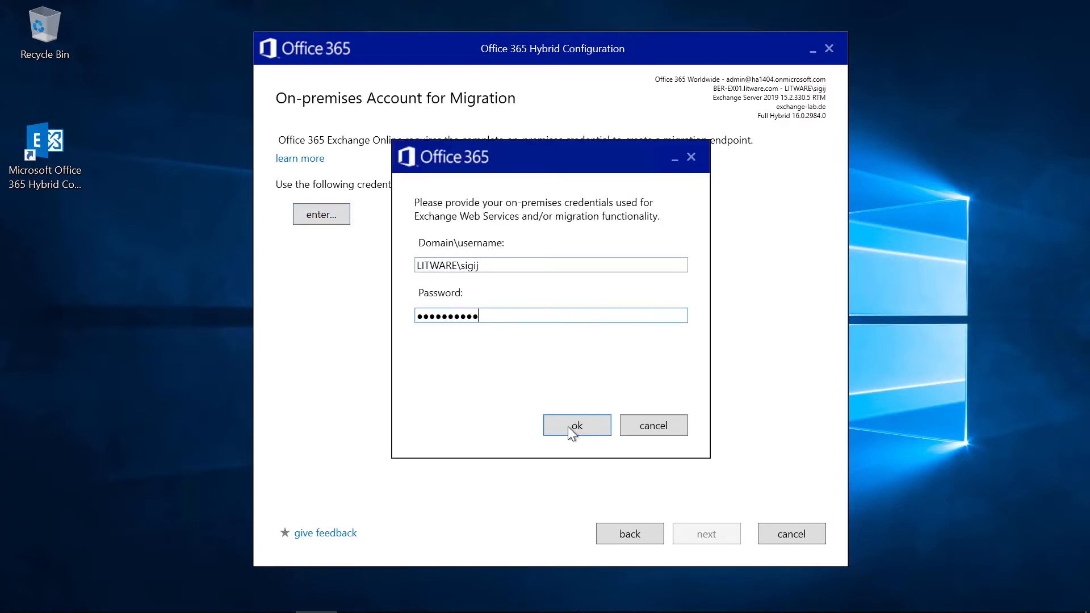
{"action": "left_click", "coordinate": [574, 427]}
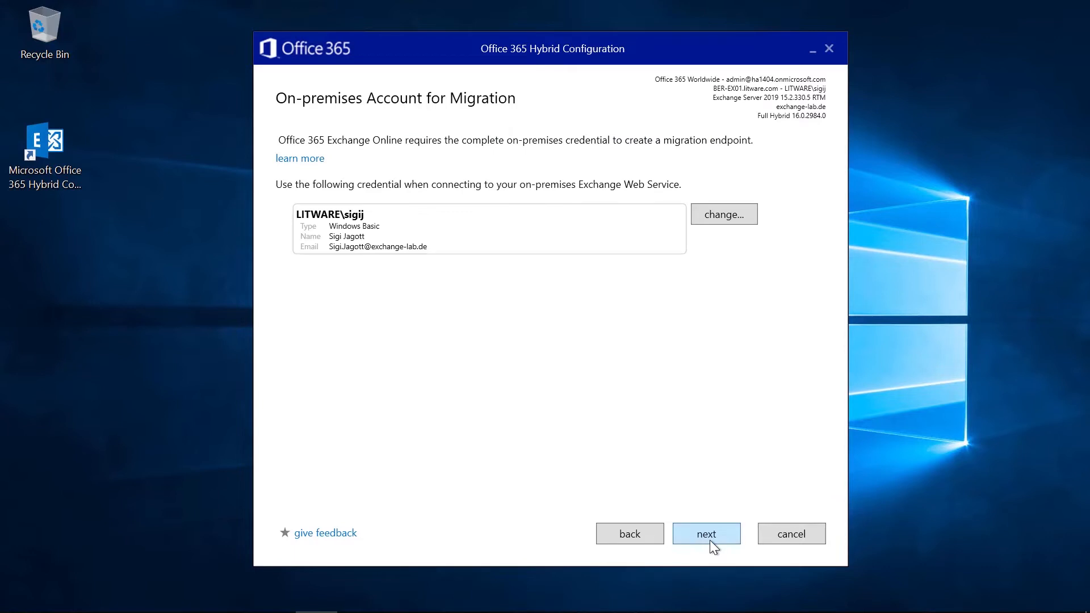
{"action": "left_click", "coordinate": [709, 539]}
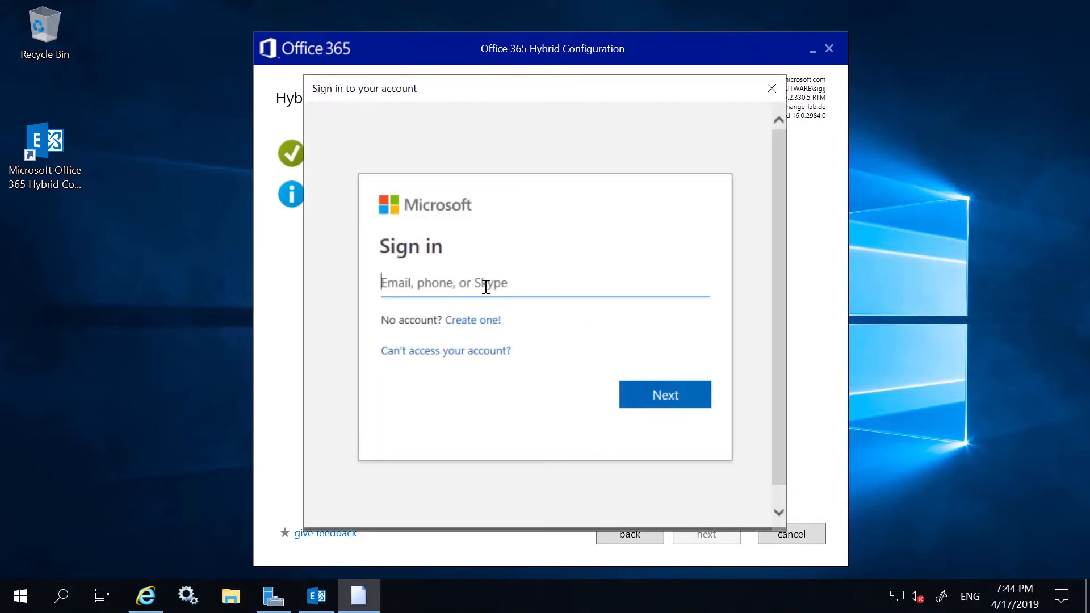
Sign in to Microsoft Azure with the tenant administrator's e-mail and password so the Hybrid Agent can be registered
{"action": "key", "text": "ctrl+v"}
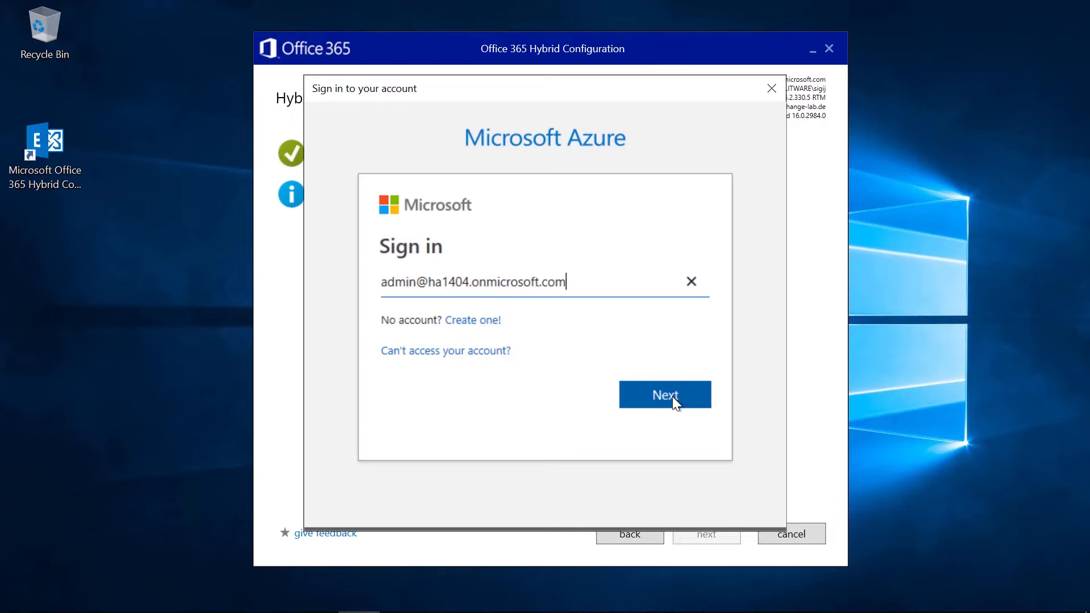
{"action": "left_click", "coordinate": [672, 396]}
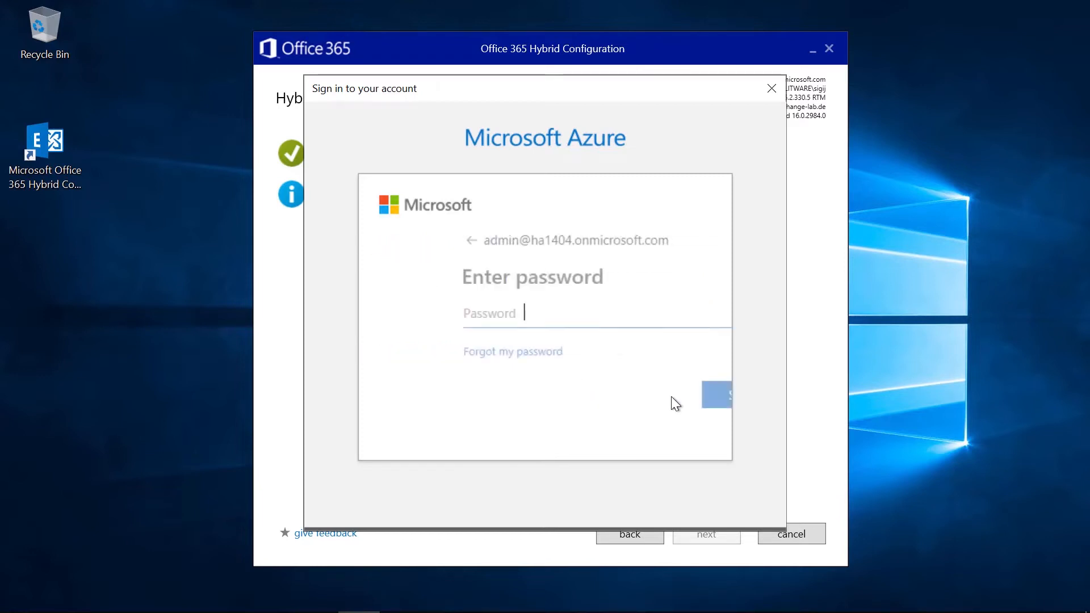
{"action": "type", "text": "•••••••••"}
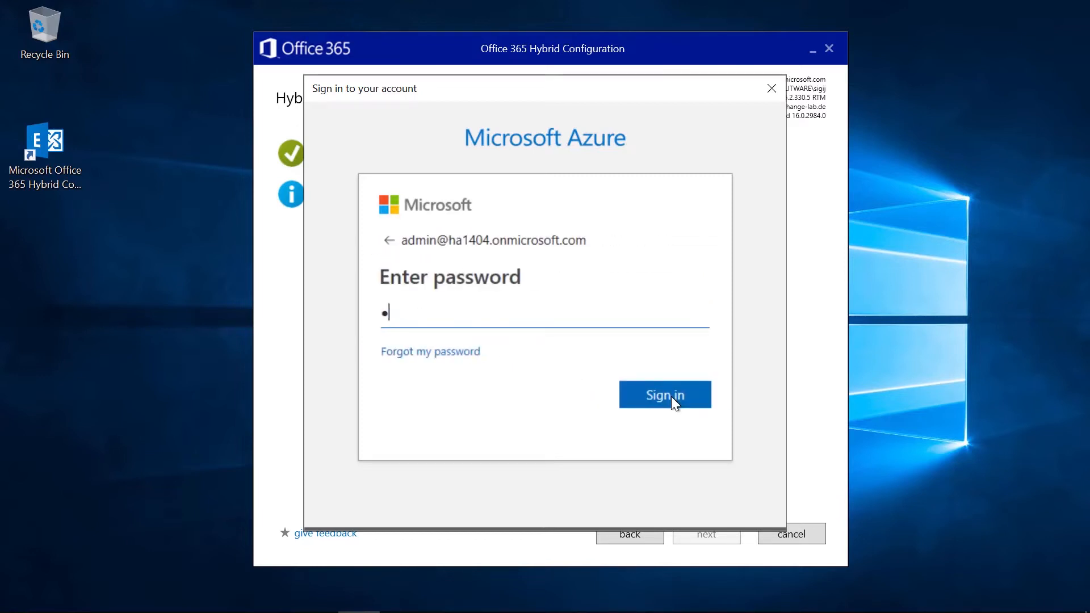
{"action": "type", "text": "•"}
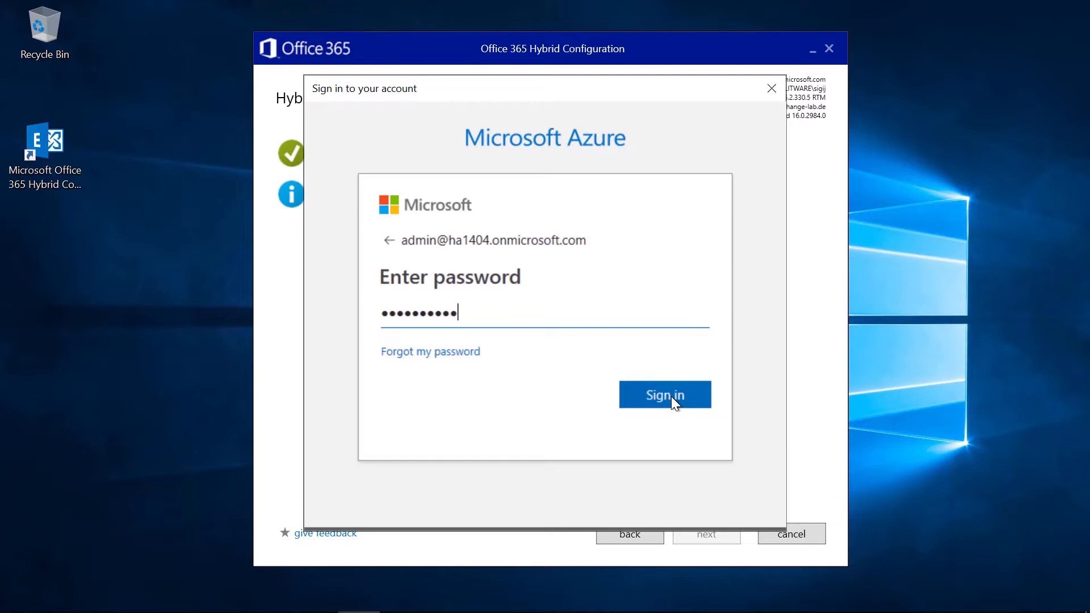
{"action": "left_click", "coordinate": [671, 396]}
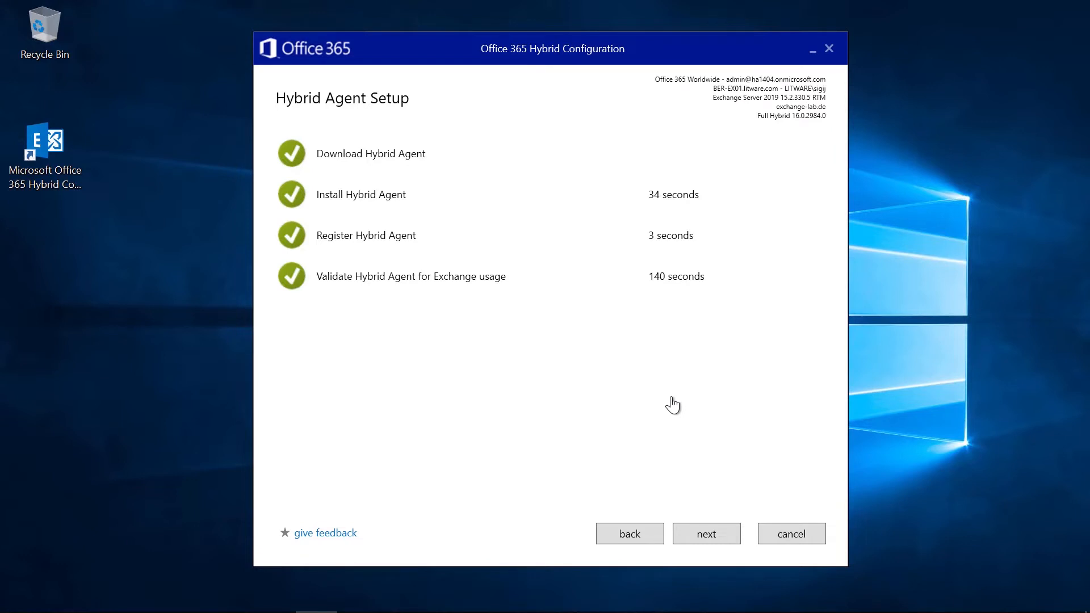
Open the wizard's log file from the diagnostic tools, examine the latest Hybrid Agent setup entries, and close the log and tools
{"action": "key", "text": "F12"}
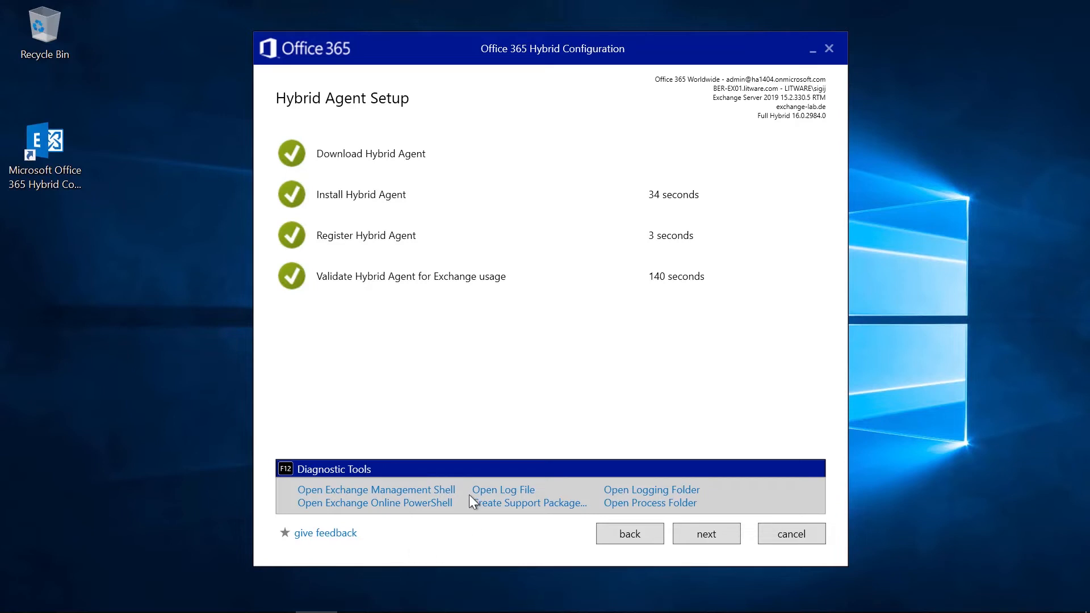
{"action": "left_click", "coordinate": [487, 491]}
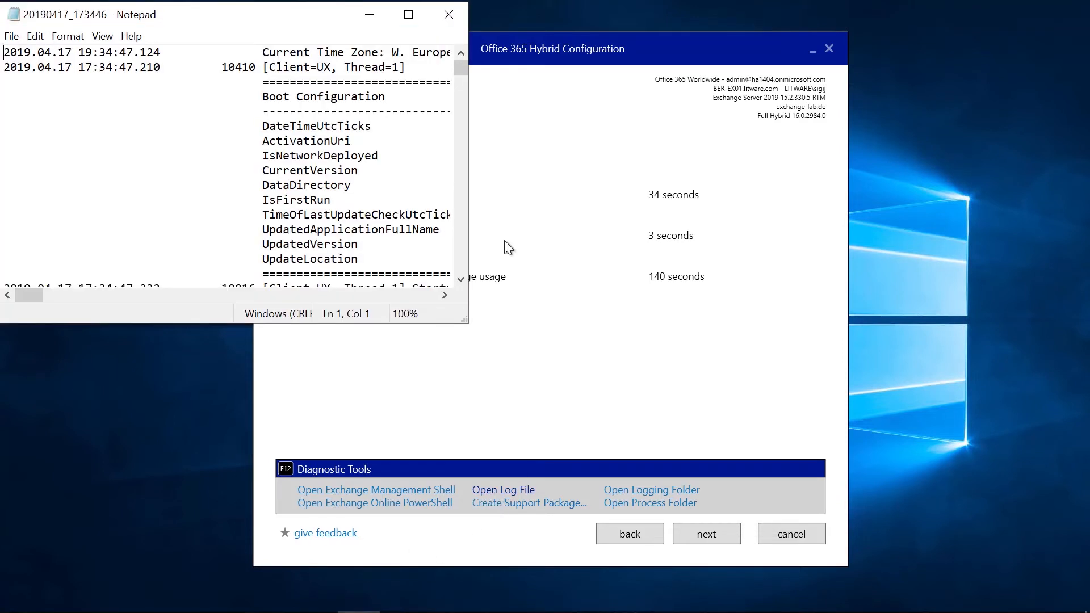
{"action": "left_click_drag", "start_coordinate": [466, 321], "coordinate": [980, 499]}
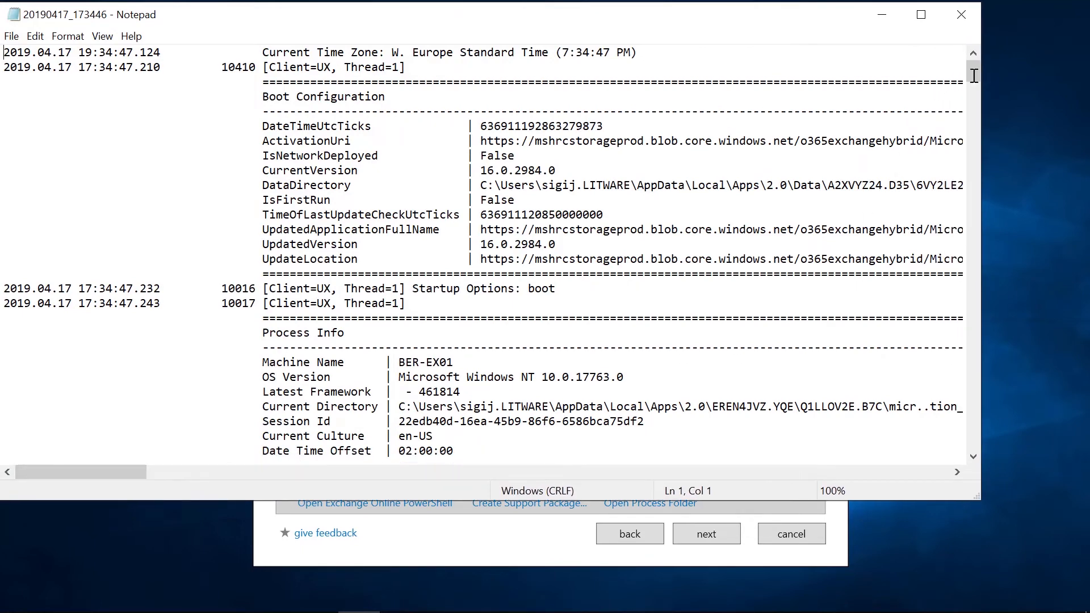
{"action": "left_click_drag", "start_coordinate": [974, 75], "coordinate": [972, 465]}
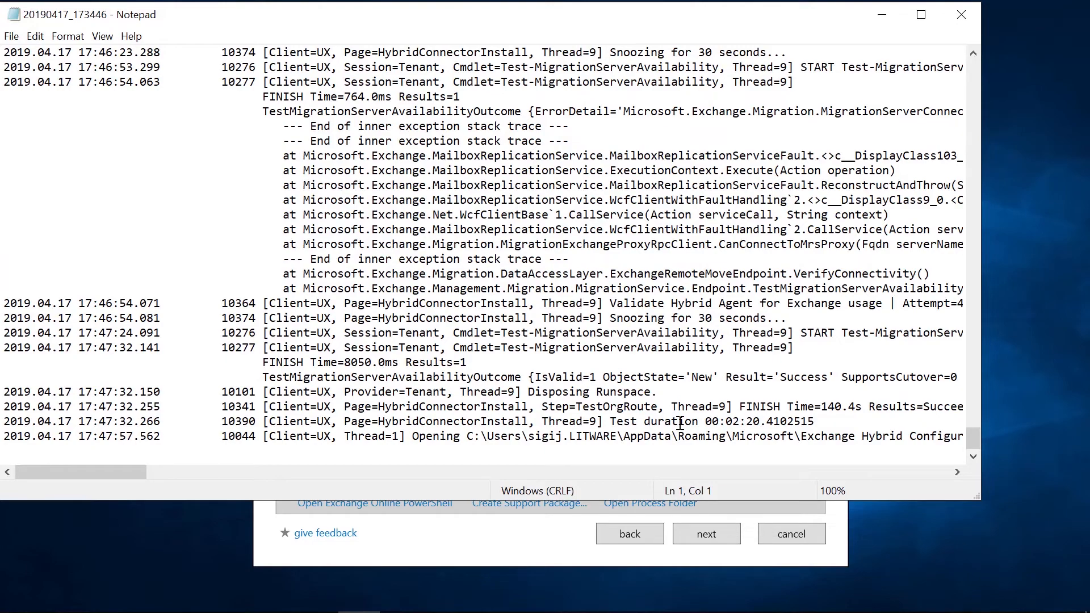
{"action": "scroll", "coordinate": [680, 423], "scroll_direction": "up", "scroll_amount": 16}
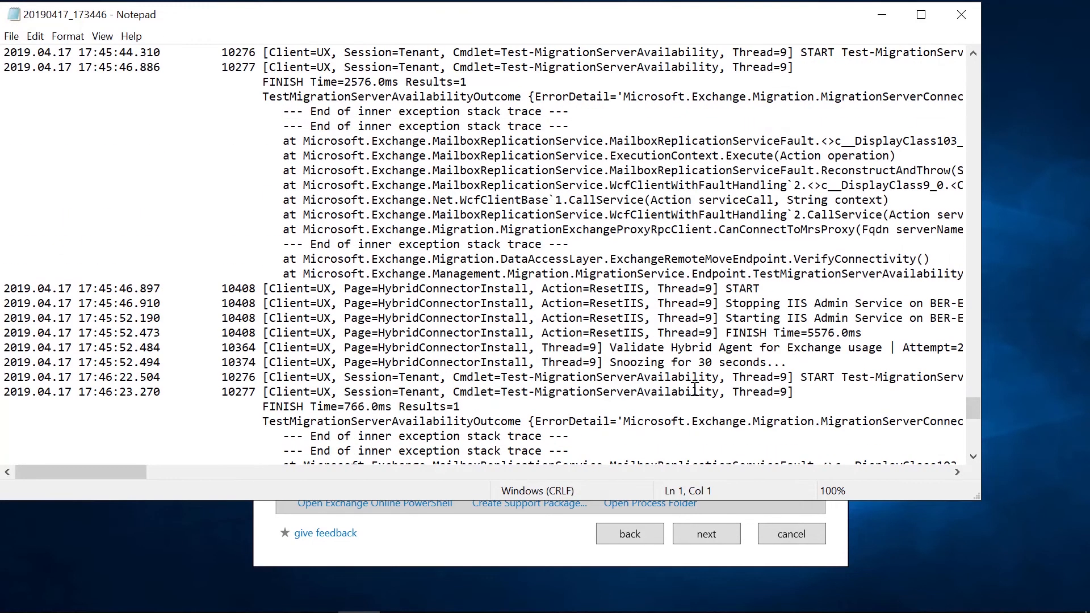
{"action": "scroll", "coordinate": [694, 388], "scroll_direction": "up", "scroll_amount": 9}
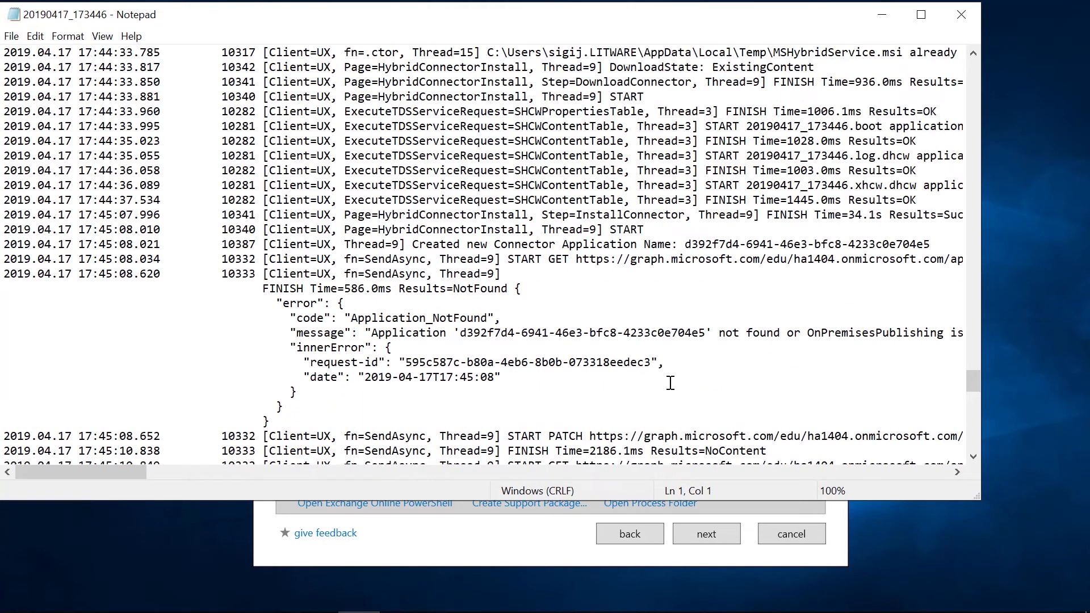
{"action": "left_click", "coordinate": [962, 17]}
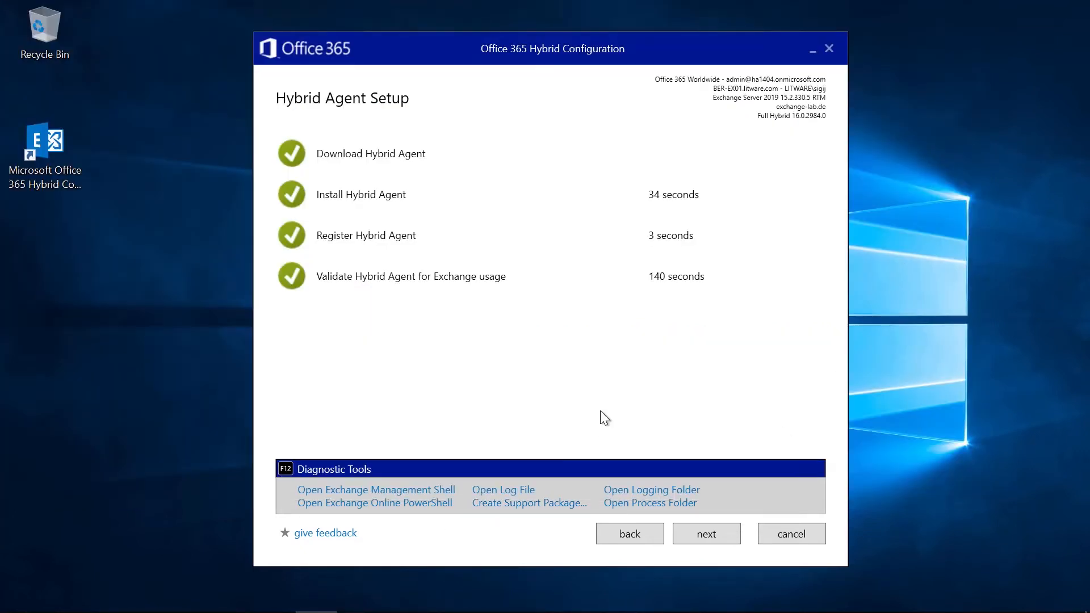
{"action": "key", "text": "F12"}
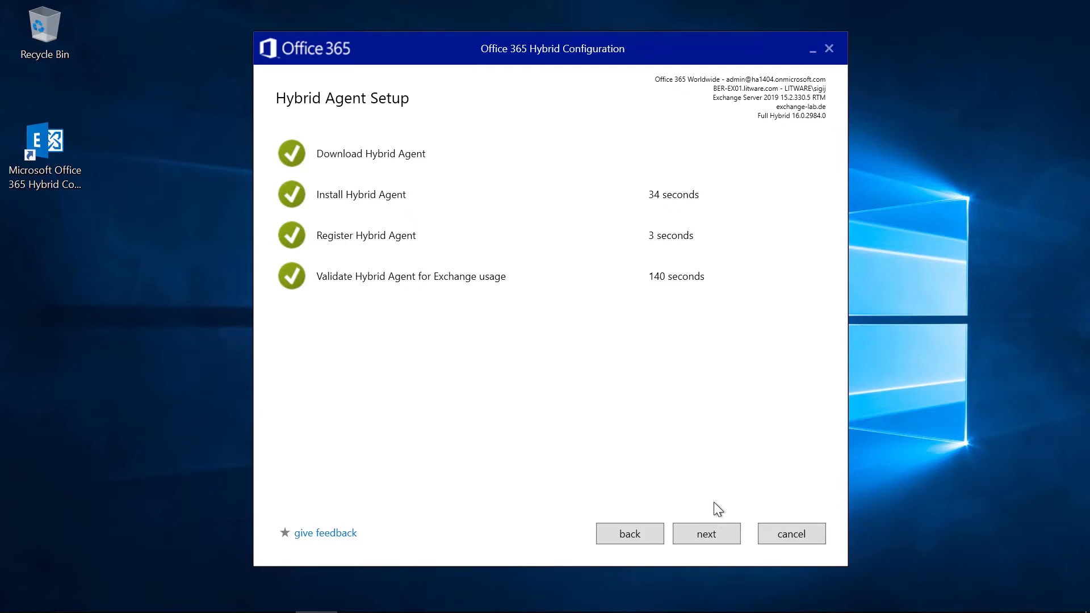
Configure the Client Access and Mailbox servers for secure mail transport (typical), leaving centralized mail transport disabled
{"action": "left_click", "coordinate": [706, 531]}
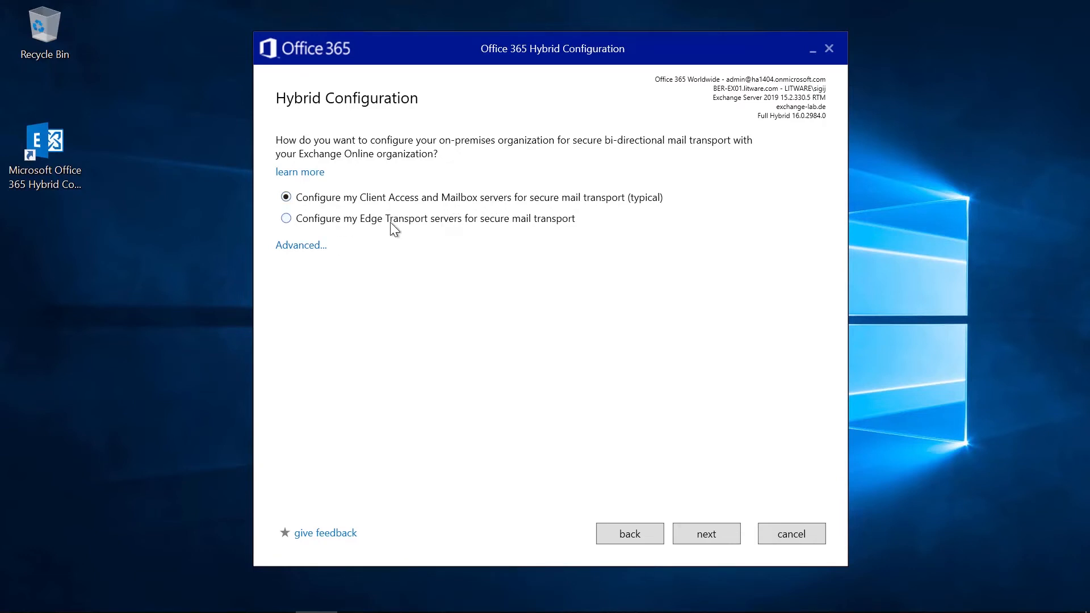
{"action": "left_click", "coordinate": [309, 246]}
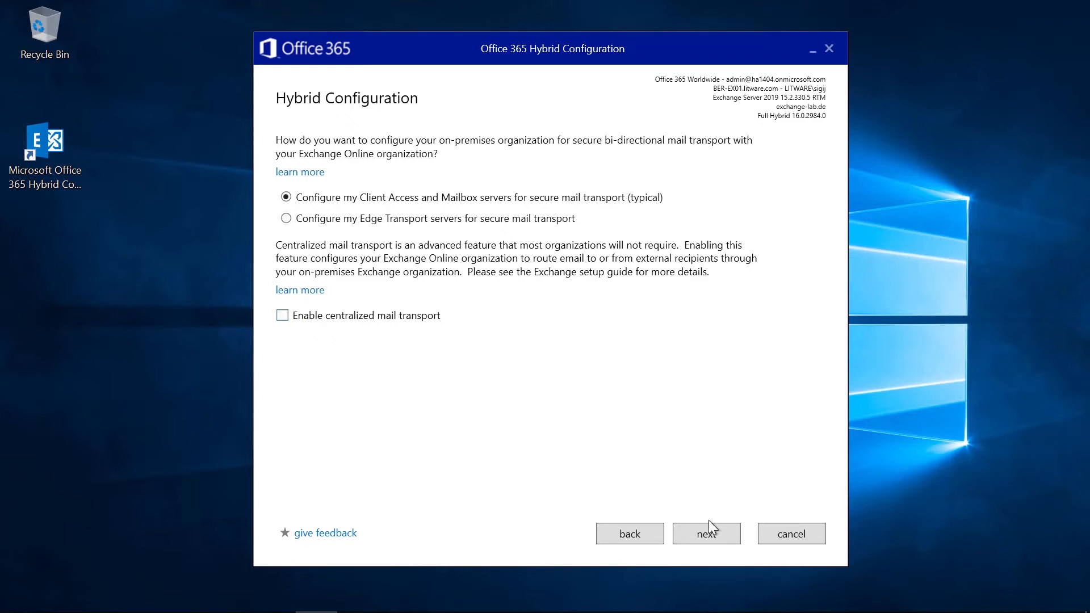
{"action": "left_click", "coordinate": [325, 320]}
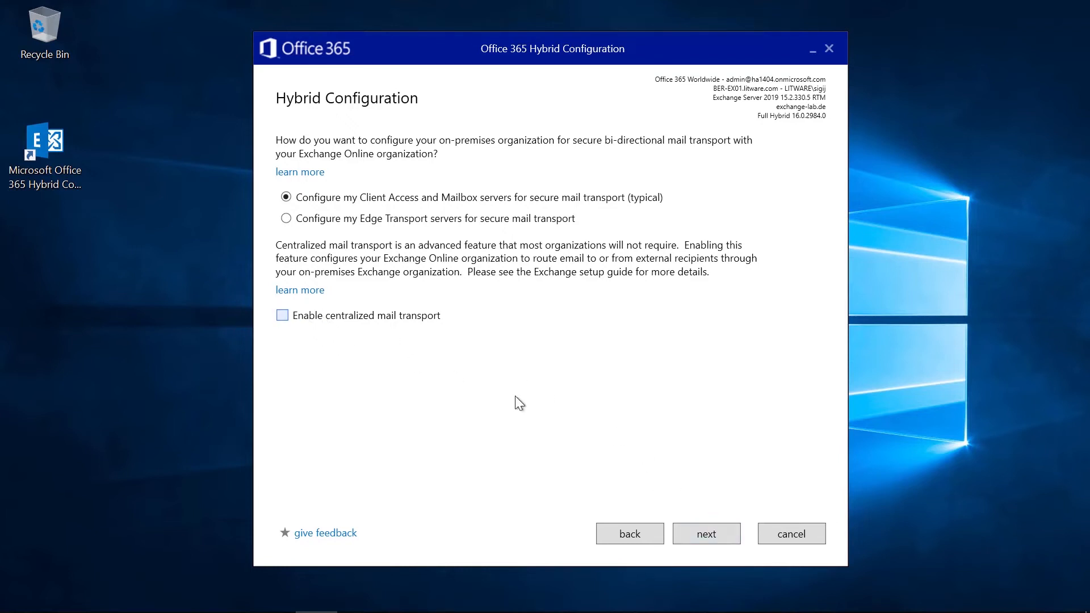
{"action": "left_click", "coordinate": [705, 527]}
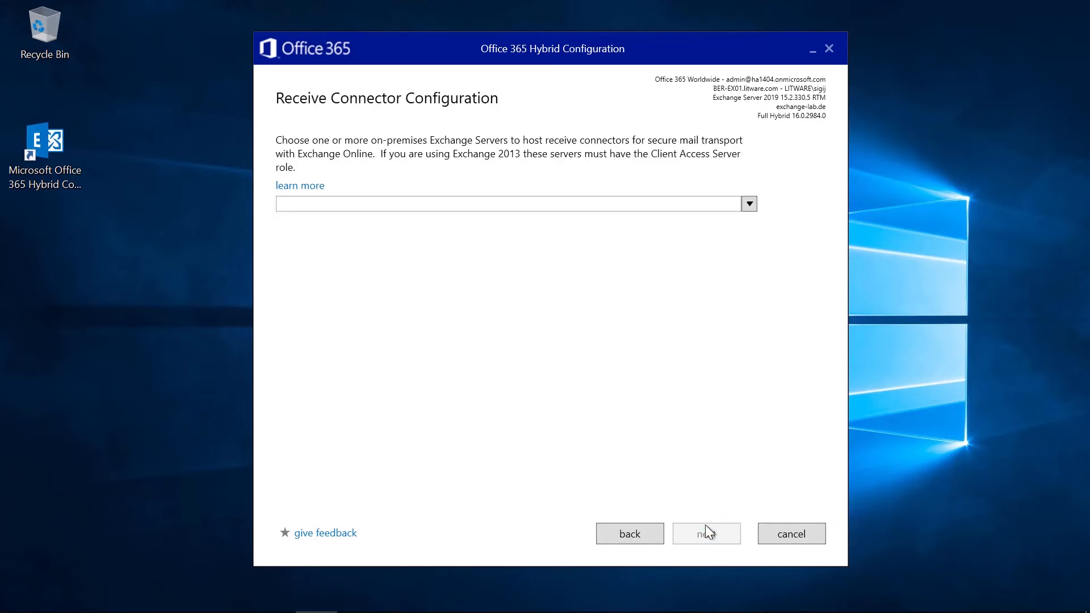
Choose the on-premises server BER-EX01 to host both the receive connectors and the send connectors for secure mail transport
{"action": "left_click", "coordinate": [749, 205]}
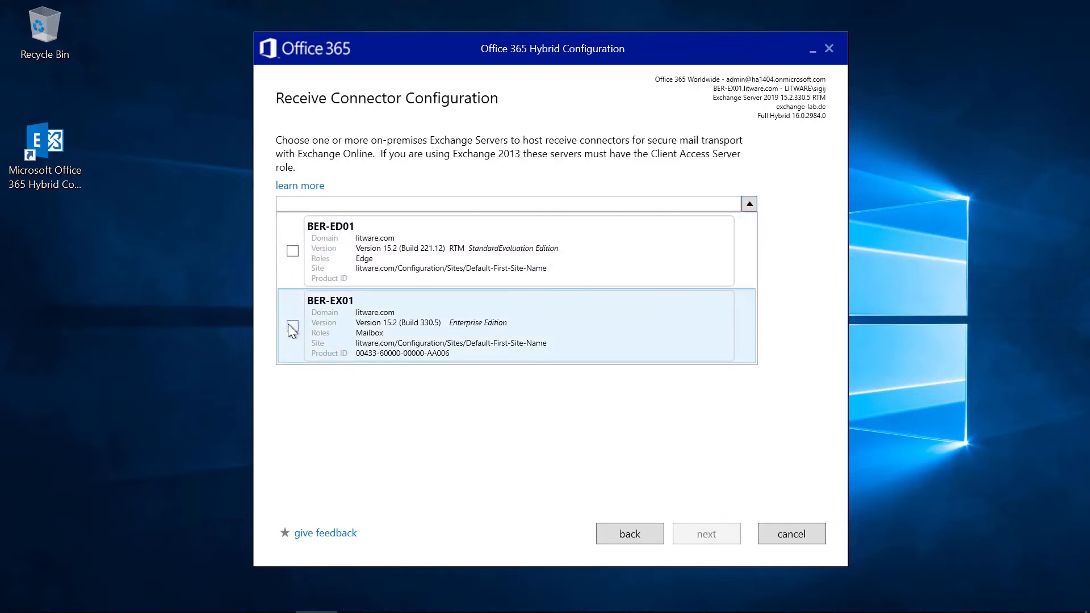
{"action": "left_click", "coordinate": [292, 328]}
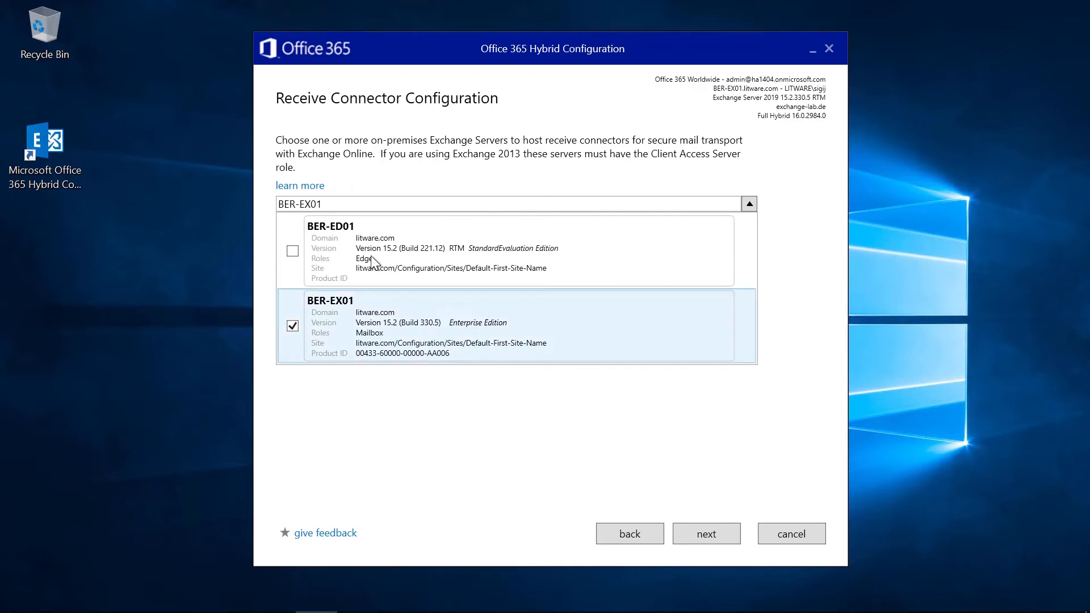
{"action": "left_click", "coordinate": [724, 532]}
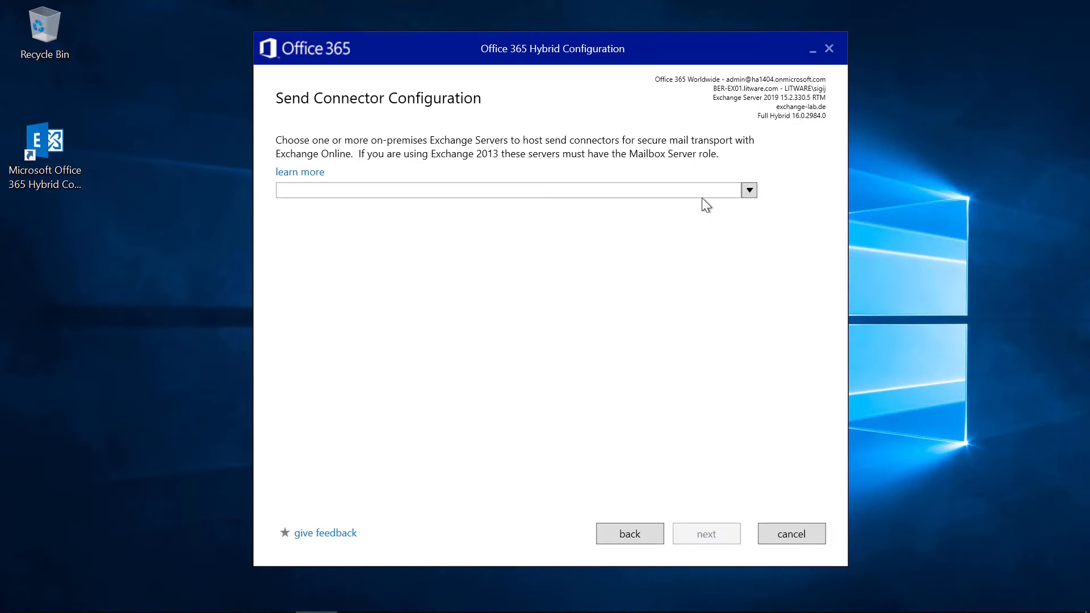
{"action": "left_click", "coordinate": [749, 191]}
{"action": "left_click", "coordinate": [292, 236]}
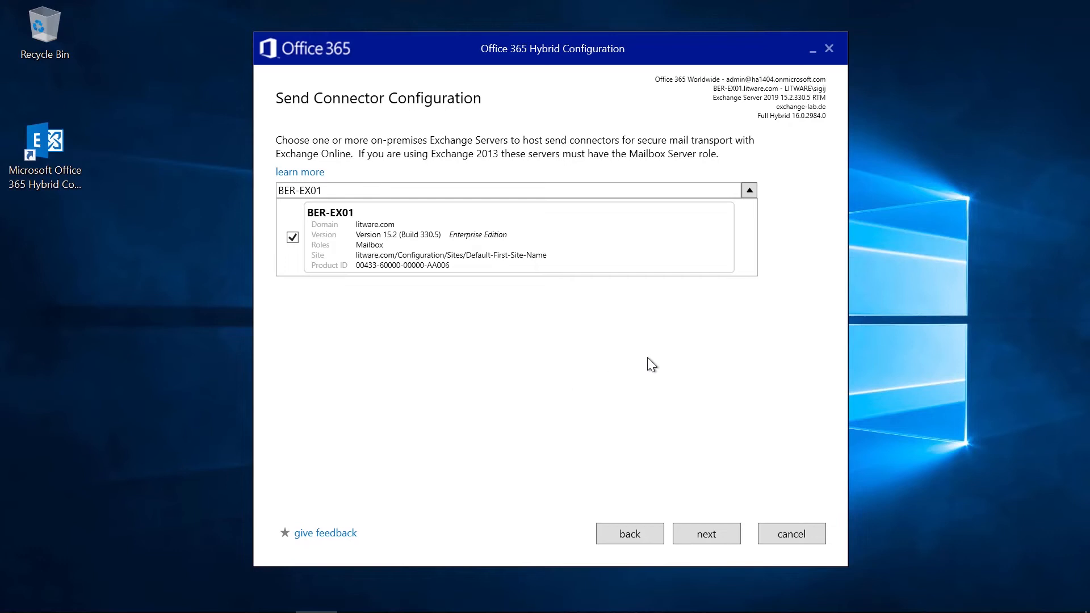
{"action": "left_click", "coordinate": [704, 534]}
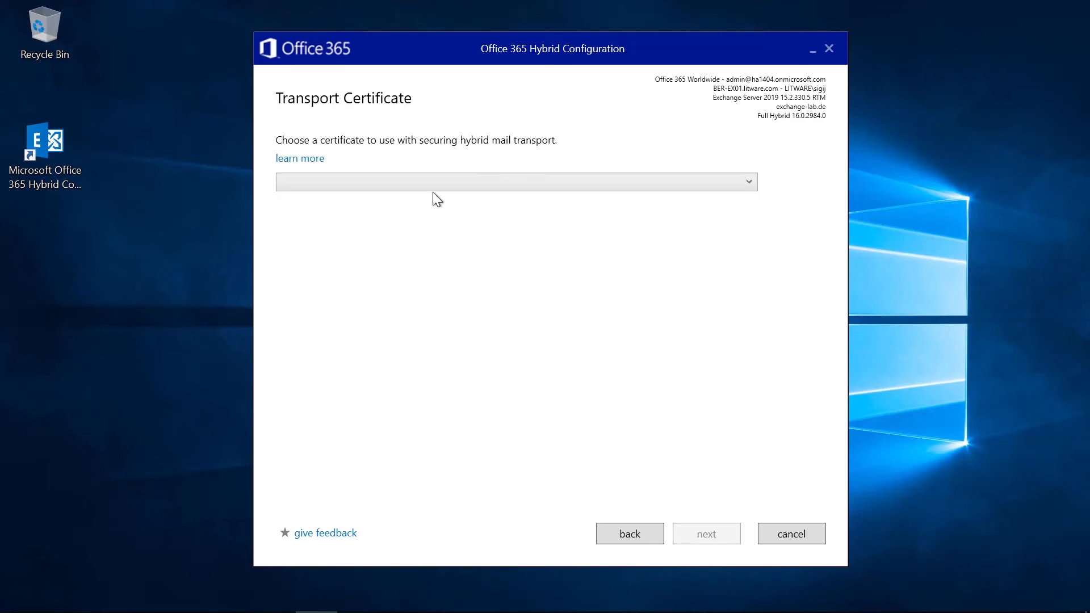
Choose the mail.exchange-lab.de certificate for securing hybrid mail transport and continue to the organization FQDN
{"action": "left_click", "coordinate": [441, 186]}
{"action": "left_click", "coordinate": [422, 226]}
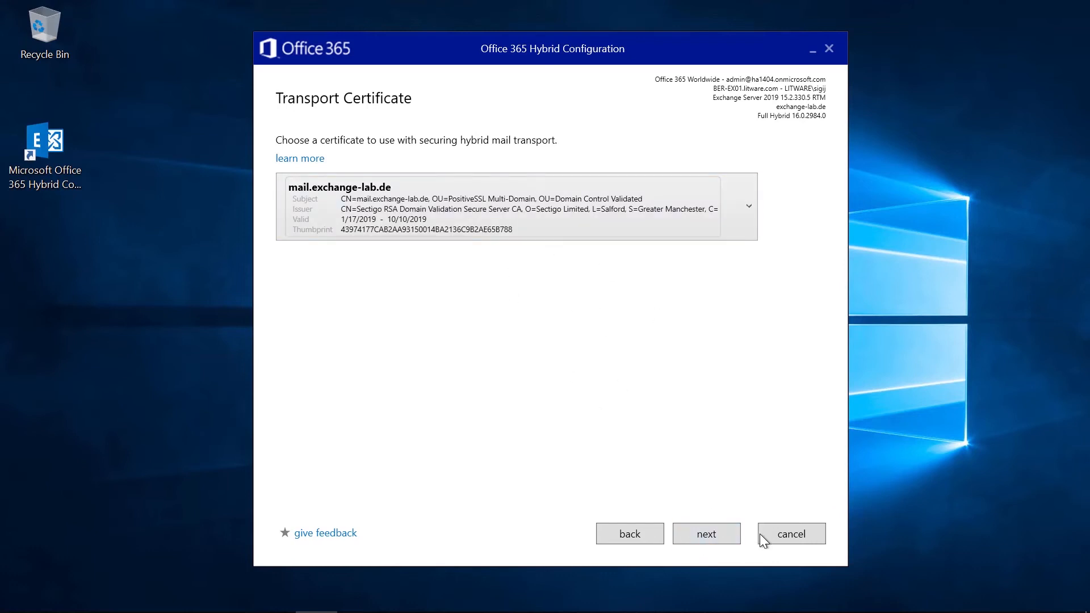
{"action": "left_click", "coordinate": [719, 540]}
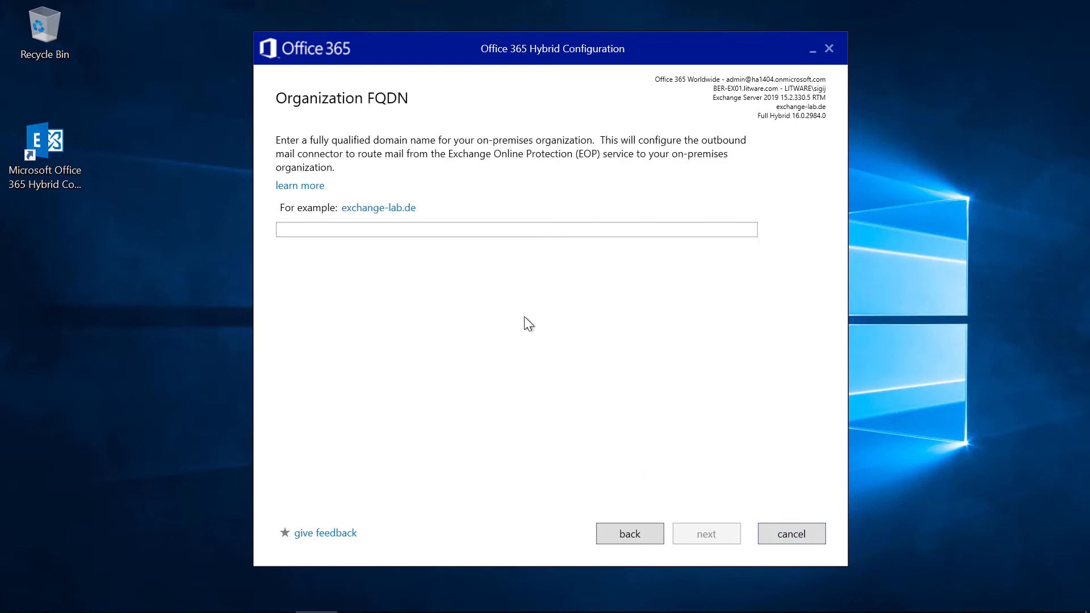
Set the on-premises organization's fully qualified domain name to mail.exchange-lab.de and continue to the update stage
{"action": "left_click", "coordinate": [549, 236]}
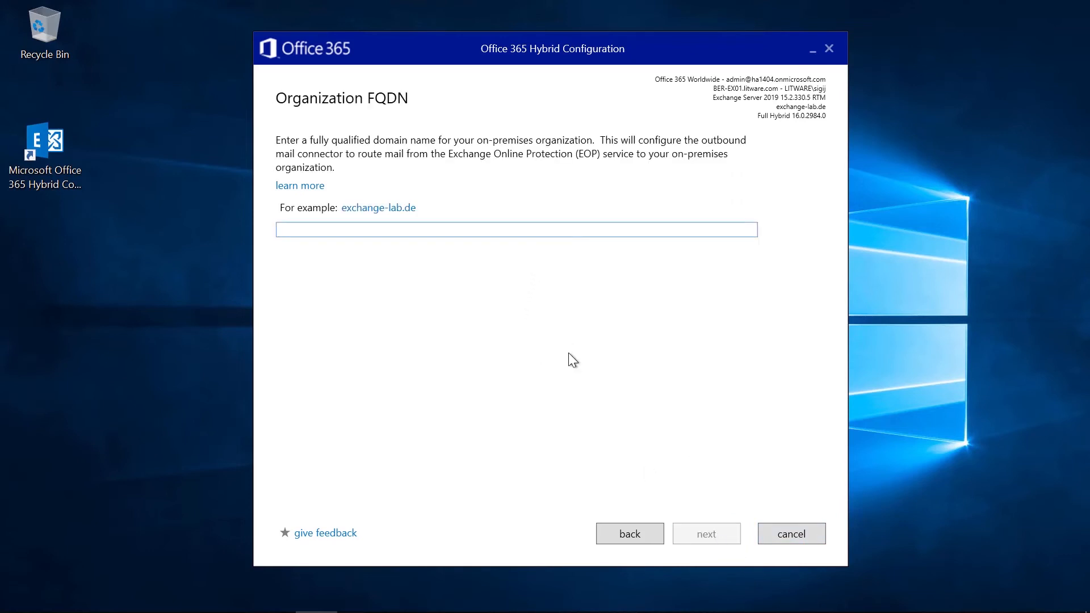
{"action": "type", "text": "mail.exchange-lab.de"}
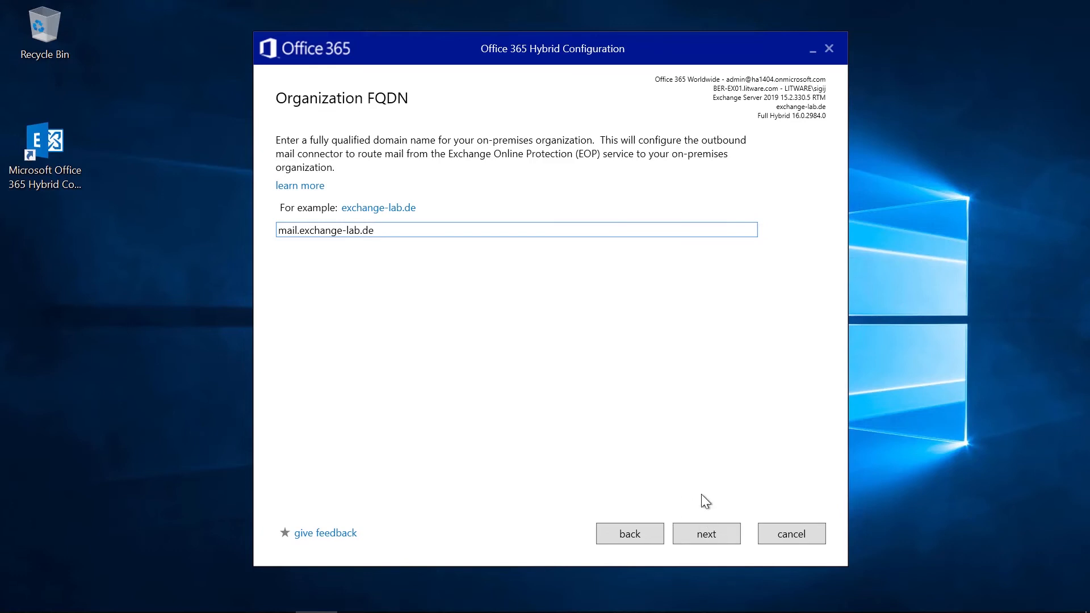
{"action": "left_click", "coordinate": [713, 533]}
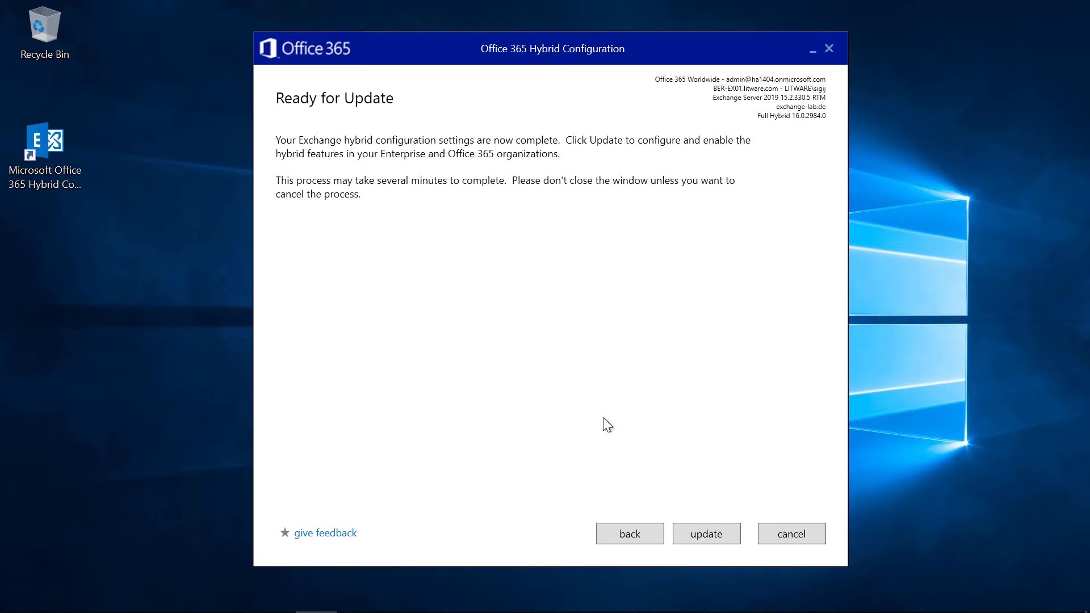
Run the update that enables the hybrid features in both organizations, and close the wizard without submitting feedback
{"action": "left_click", "coordinate": [702, 533]}
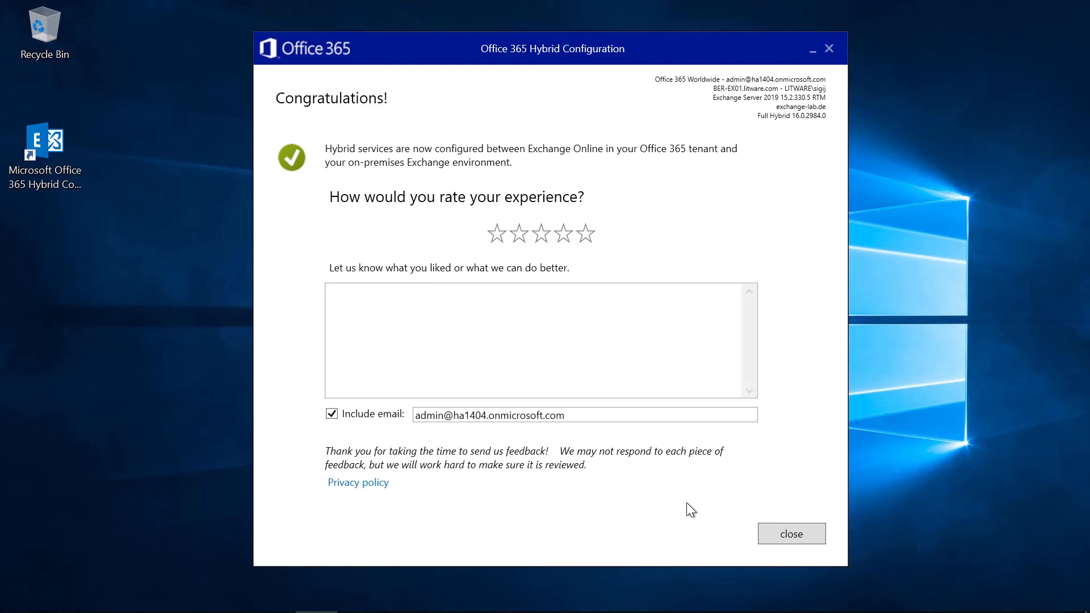
{"action": "left_click", "coordinate": [782, 536]}
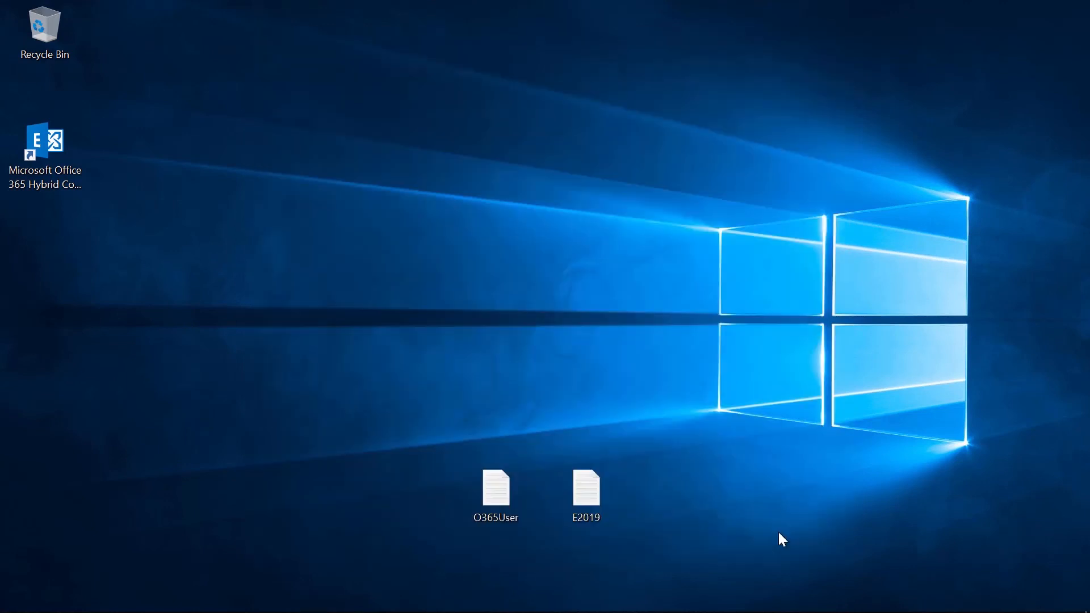